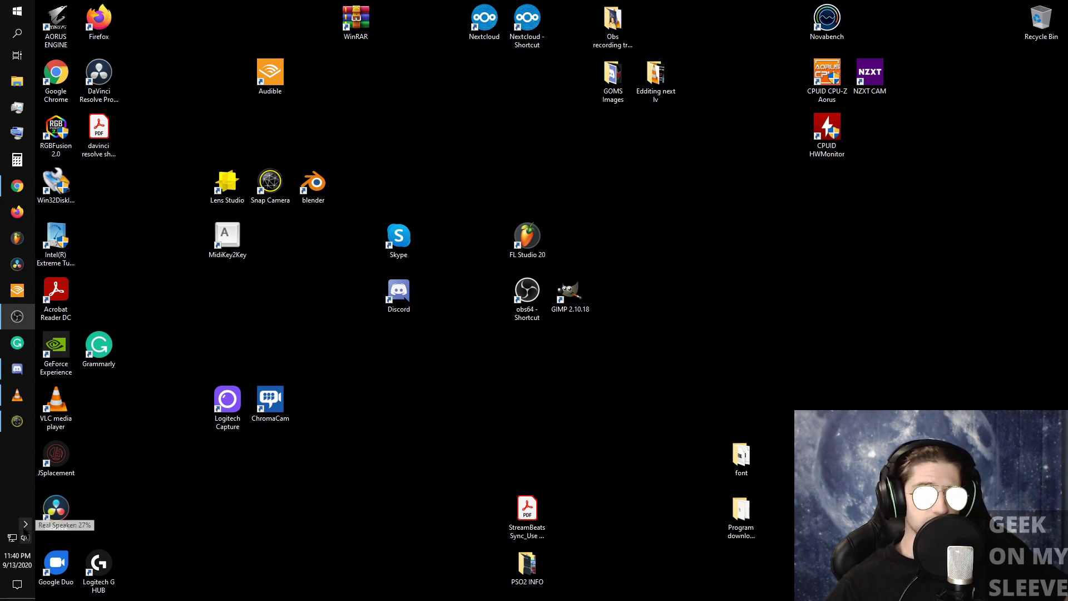
# Open Sound settings from the tray speaker icon, resize the Settings window, then maximize it
pyautogui.rightClick(24, 537)
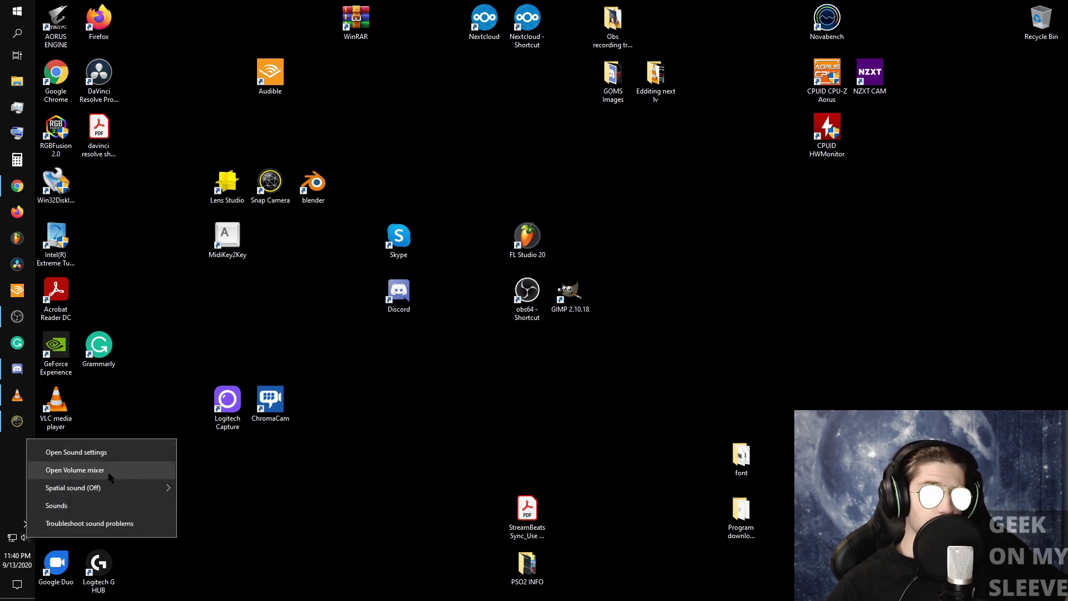
pyautogui.click(122, 448)
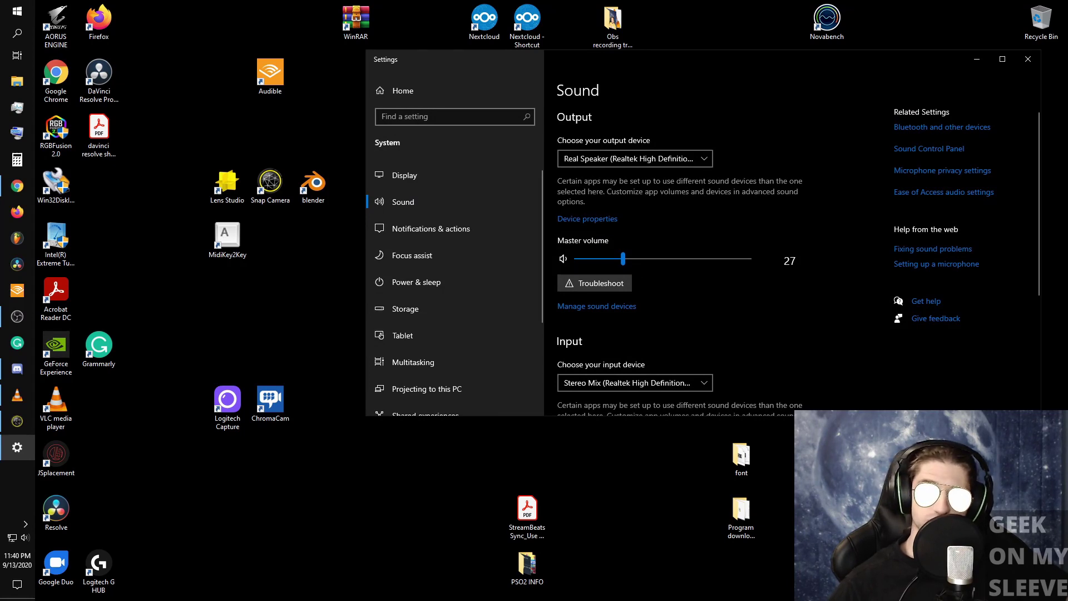
pyautogui.moveTo(1041, 222); pyautogui.dragTo(828, 223)
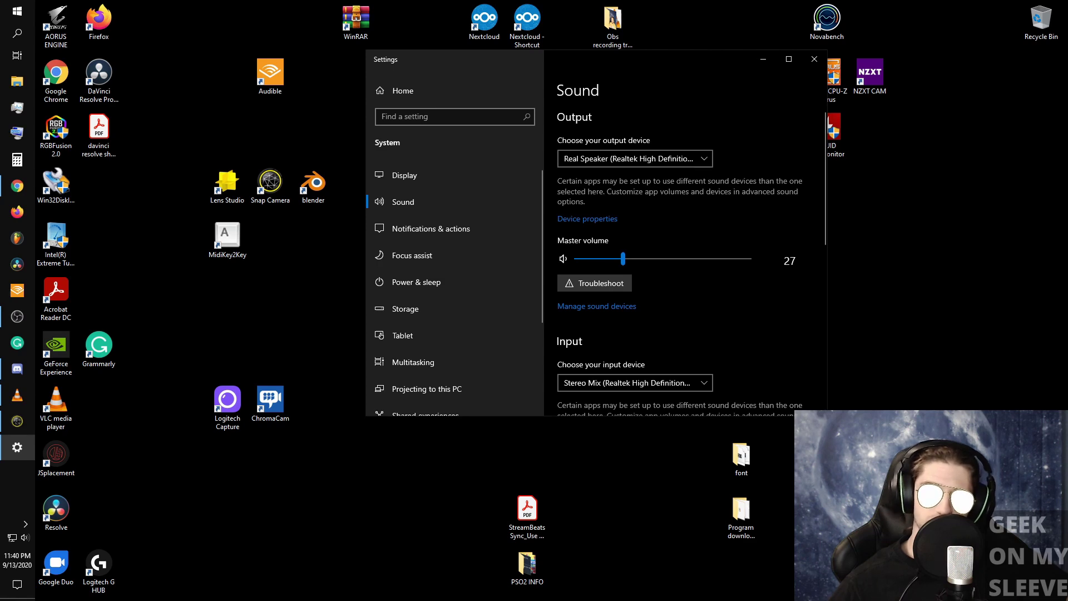
pyautogui.moveTo(827, 416); pyautogui.dragTo(1052, 435)
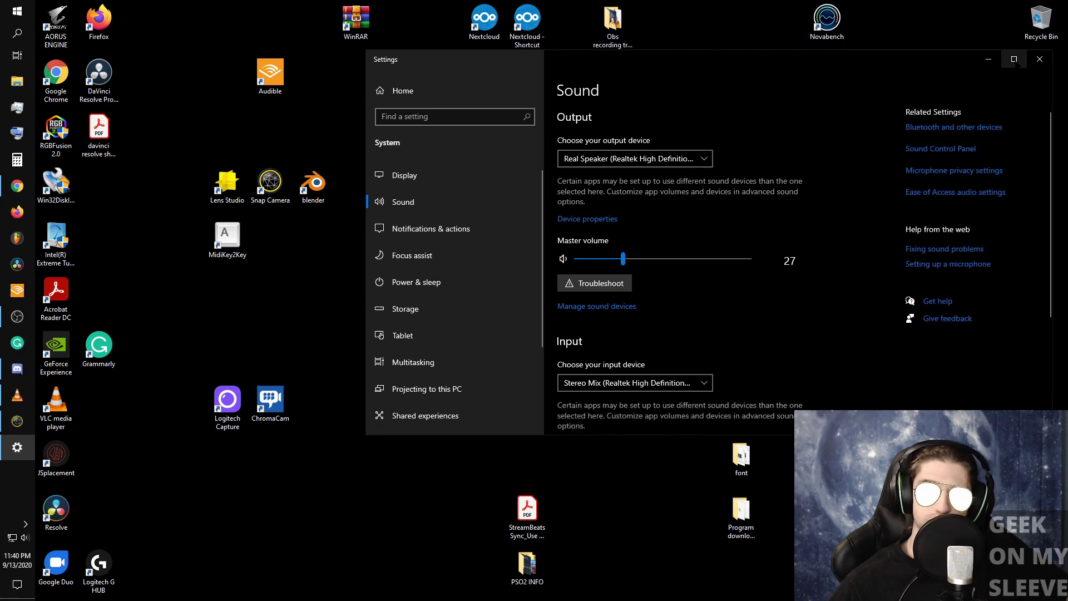
pyautogui.click(1014, 59)
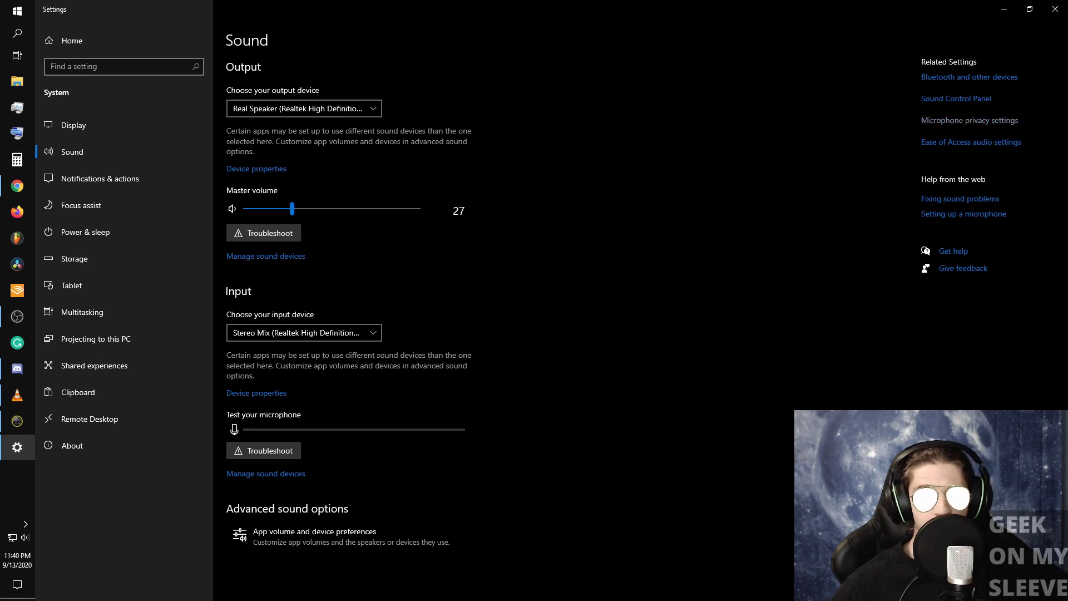
# Open the classic Sound control panel from Related Settings and scroll its Playback device list
pyautogui.click(964, 98)
pyautogui.moveTo(268, 129); pyautogui.dragTo(599, 75)
pyautogui.scroll(-2, 595, 200)
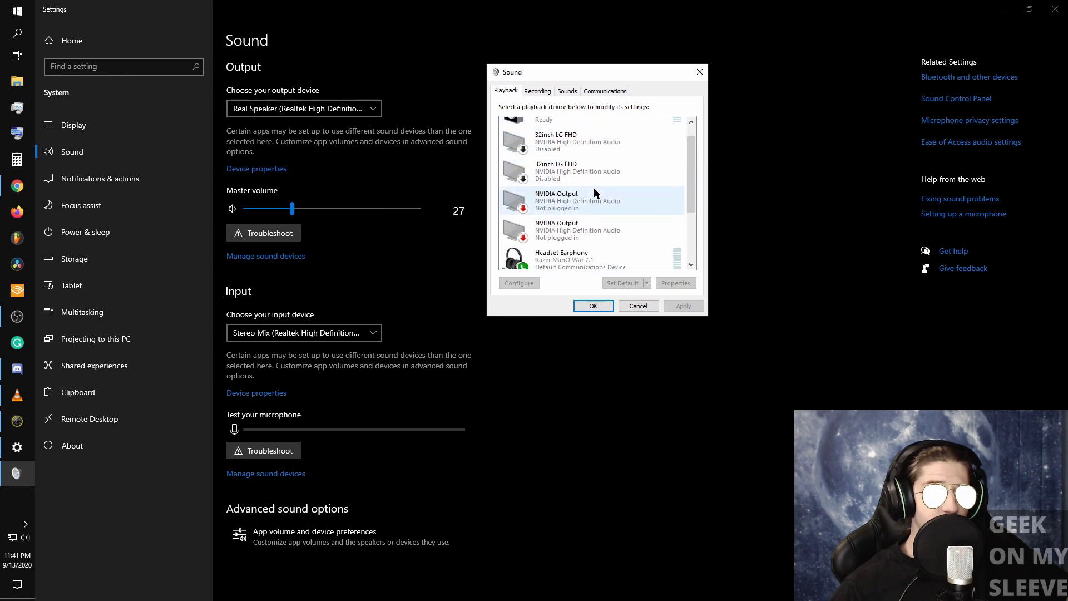
pyautogui.scroll(-1, 598, 206)
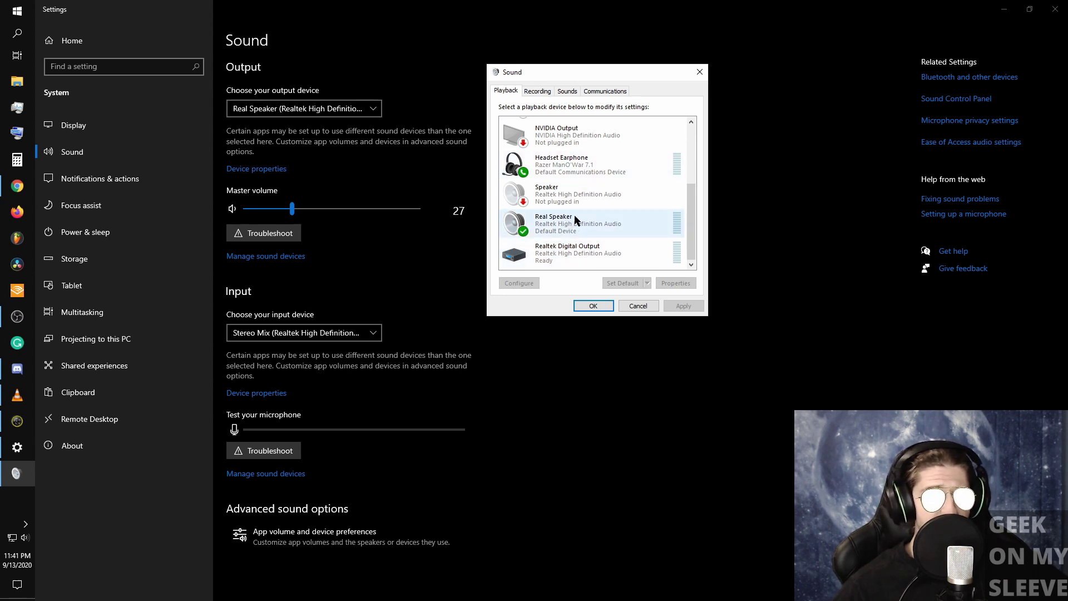
# Check Real Speaker's options and confirm it as the default device in the volume flyout's list
pyautogui.rightClick(618, 223)
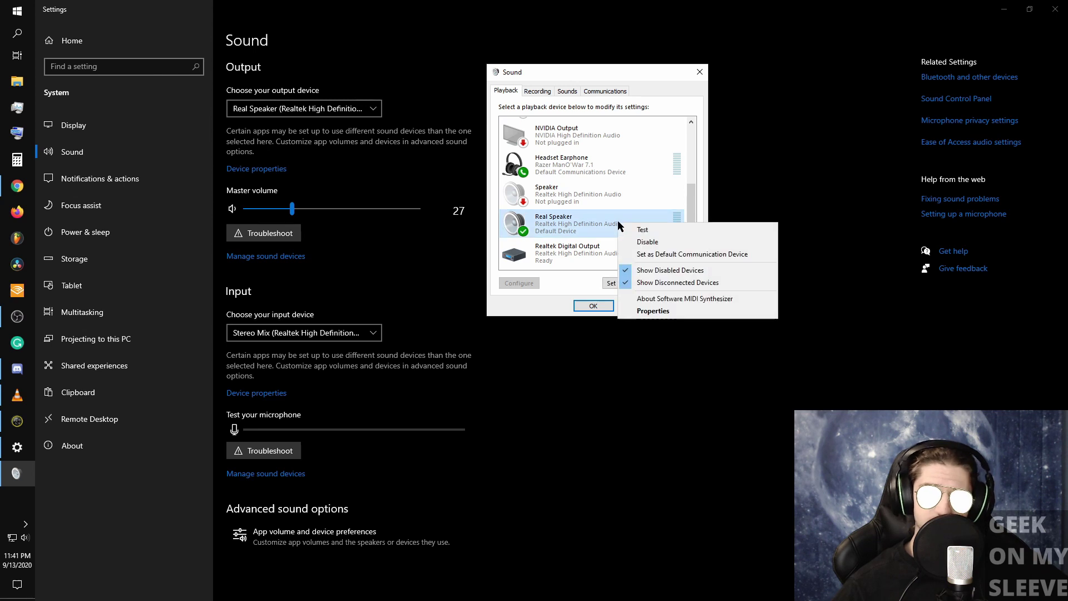
pyautogui.click(24, 538)
pyautogui.click(81, 558)
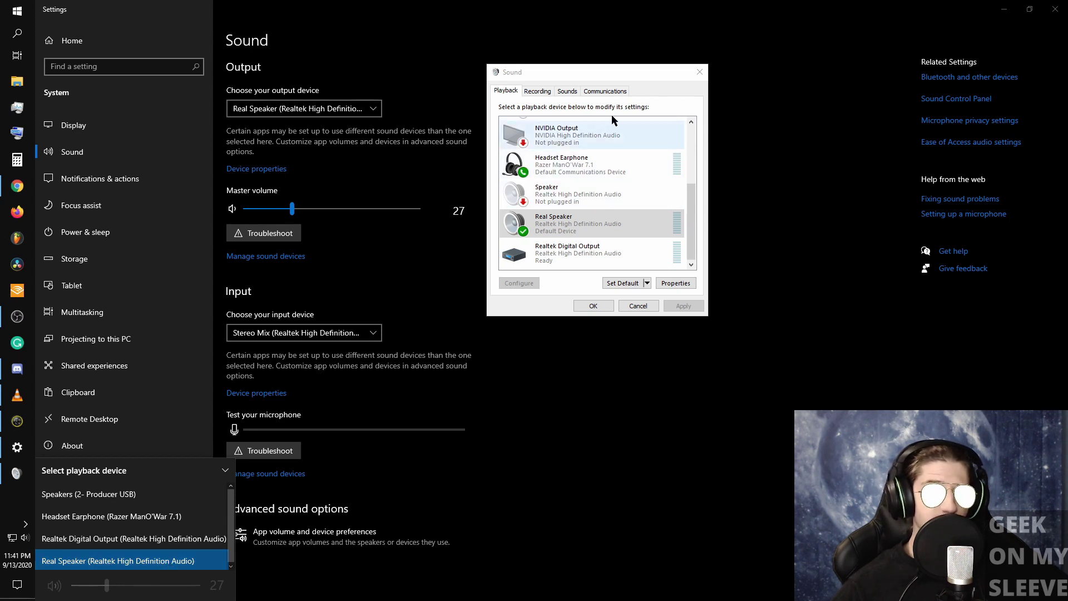
pyautogui.click(667, 105)
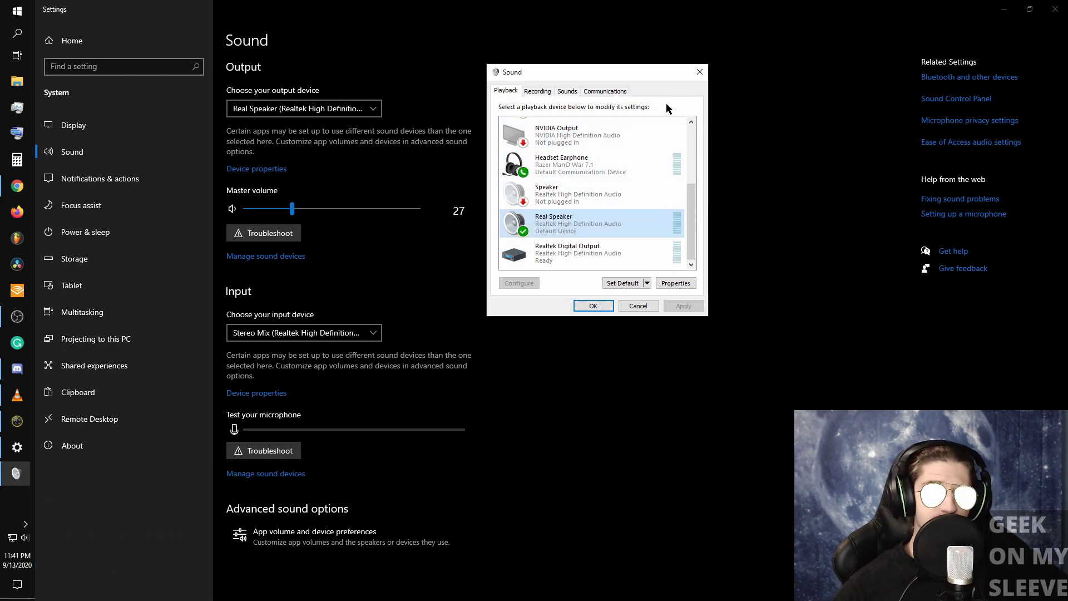
# On the Recording tab, disable Stereo Mix and hide disabled devices
pyautogui.click(537, 91)
pyautogui.scroll(-3, 604, 173)
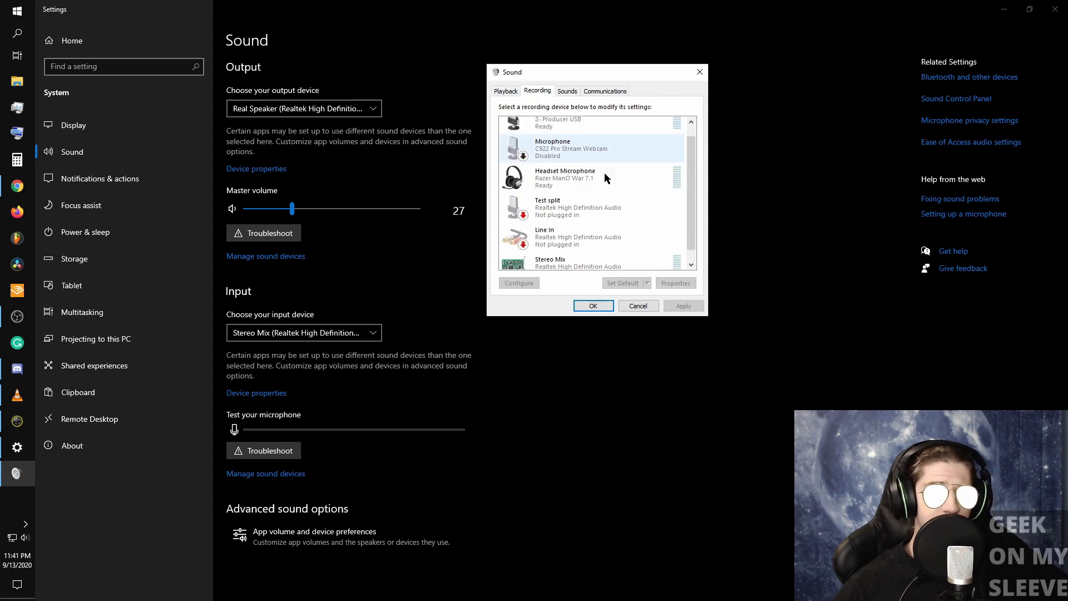
pyautogui.rightClick(579, 254)
pyautogui.click(612, 260)
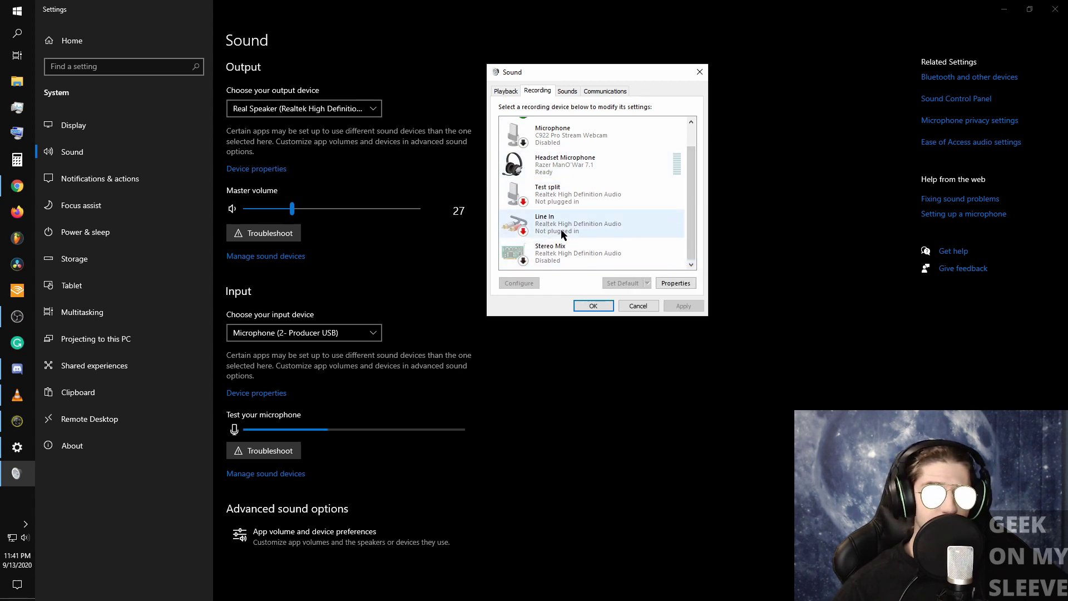
pyautogui.rightClick(652, 207)
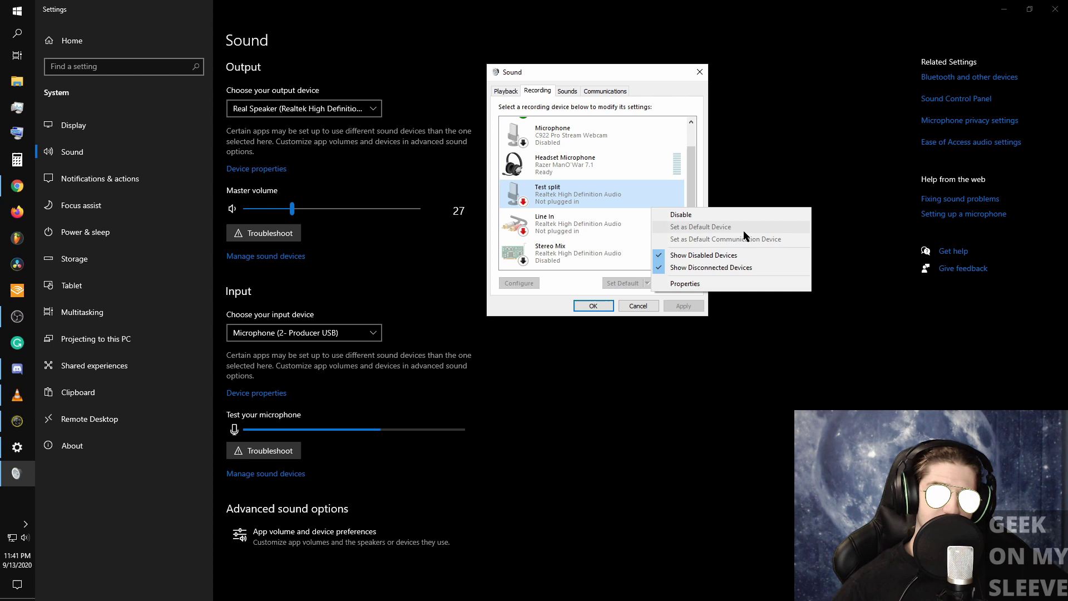
pyautogui.click(729, 256)
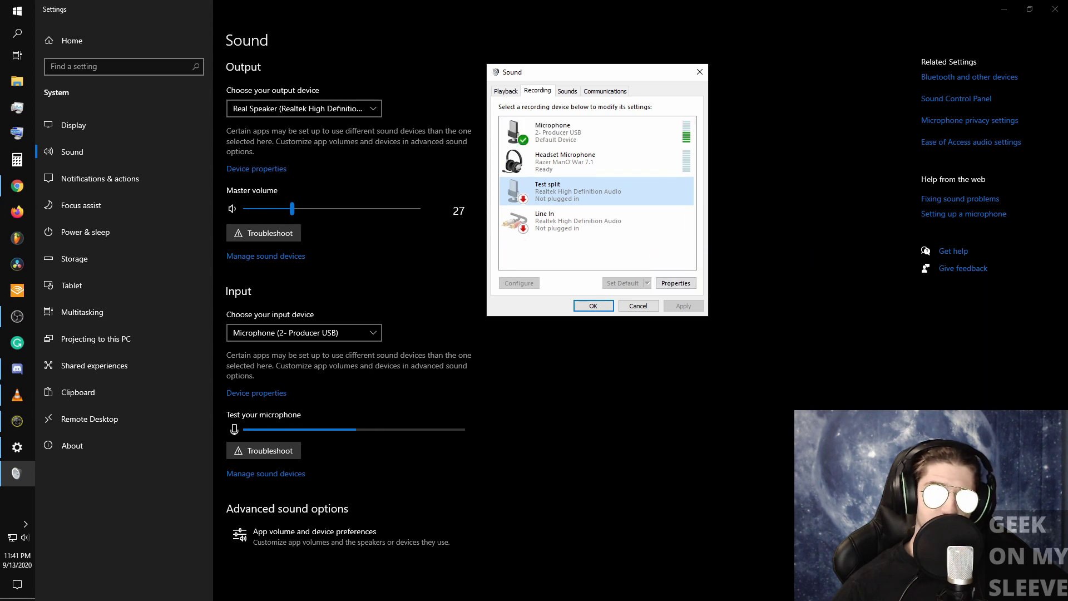
# Show disabled devices again and re-enable Stereo Mix as a recording device
pyautogui.rightClick(574, 249)
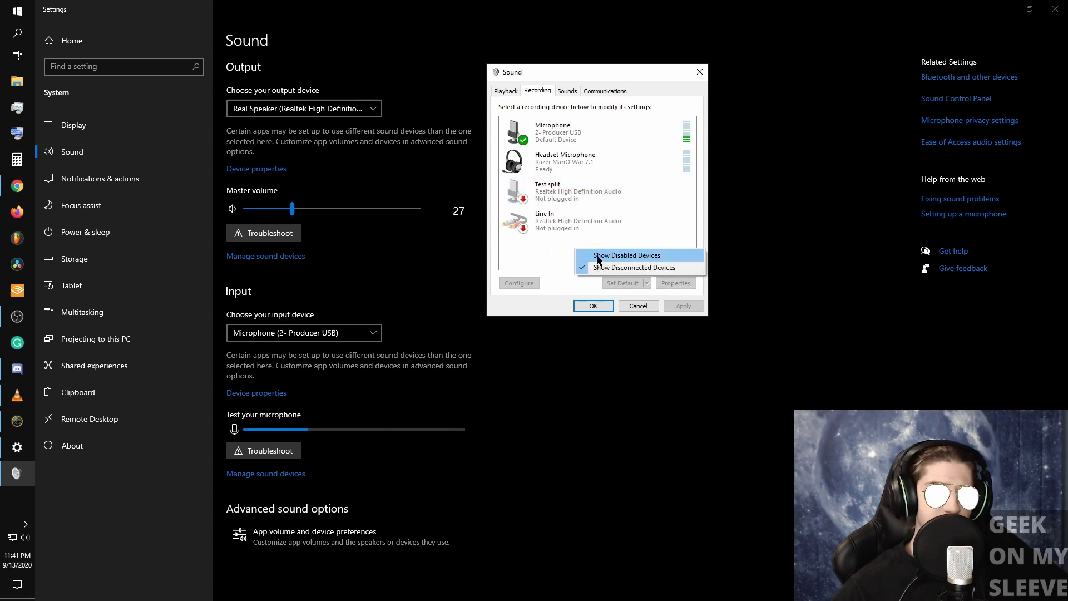
pyautogui.click(598, 254)
pyautogui.scroll(-1, 641, 202)
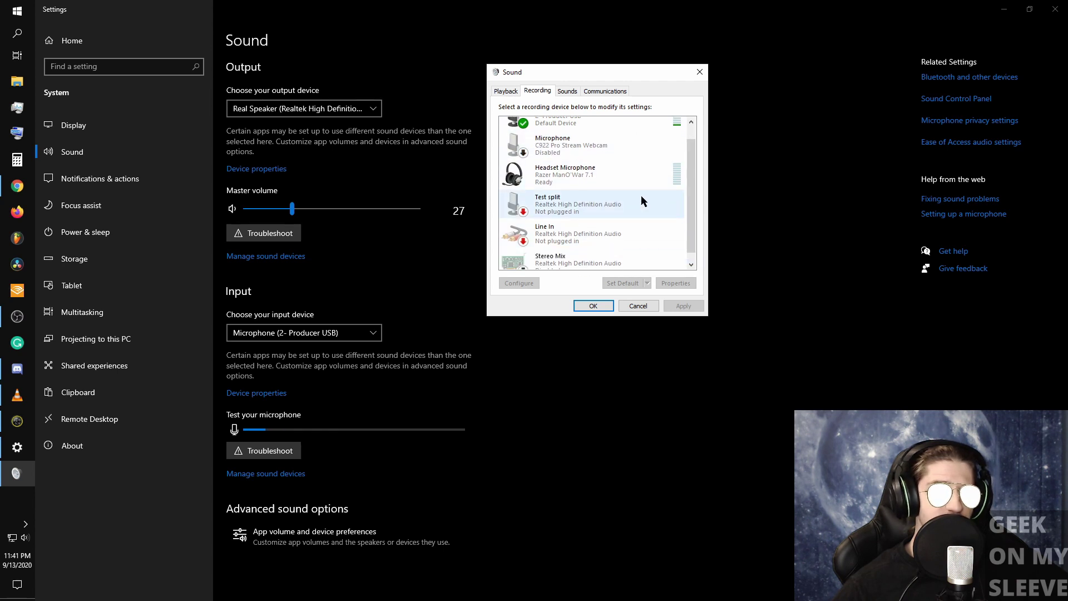
pyautogui.scroll(-1, 642, 201)
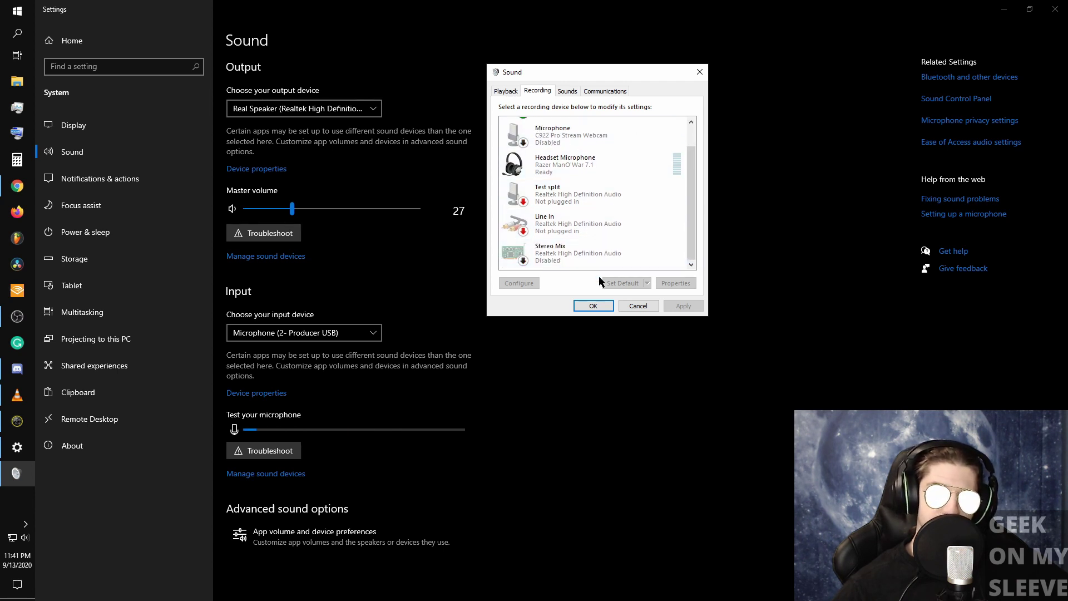
pyautogui.rightClick(575, 251)
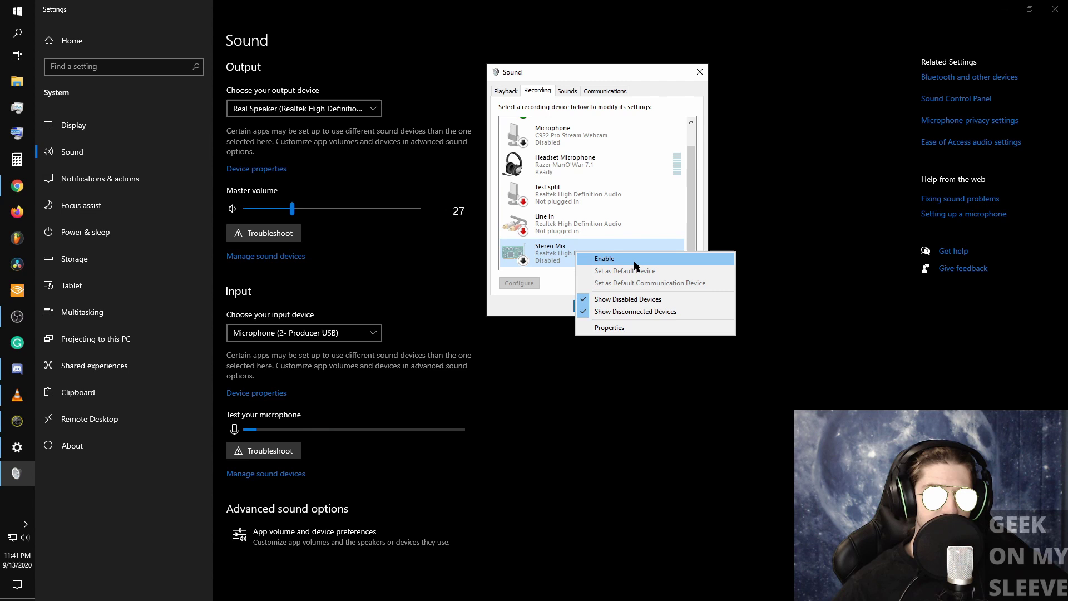
pyautogui.click(634, 263)
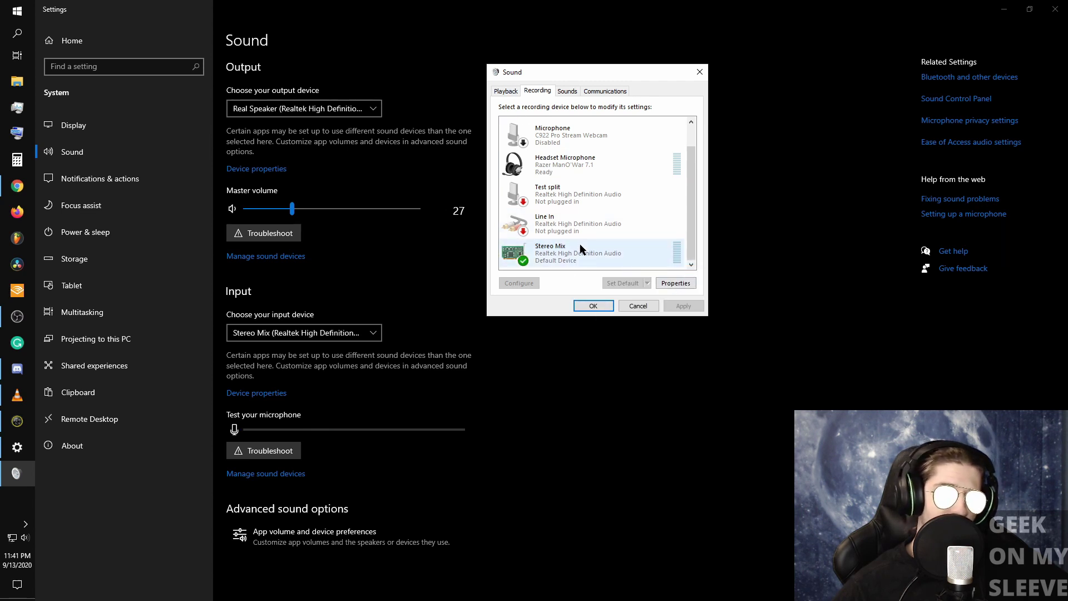
pyautogui.rightClick(585, 246)
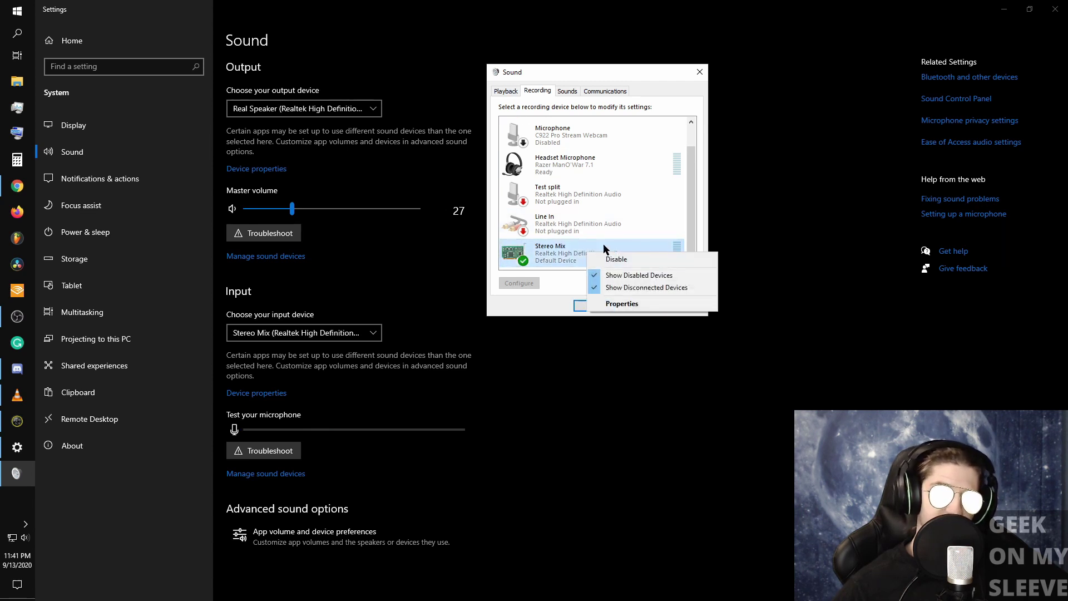
# Open Stereo Mix Properties and turn on 'Listen to this device' on the Listen tab
pyautogui.click(664, 303)
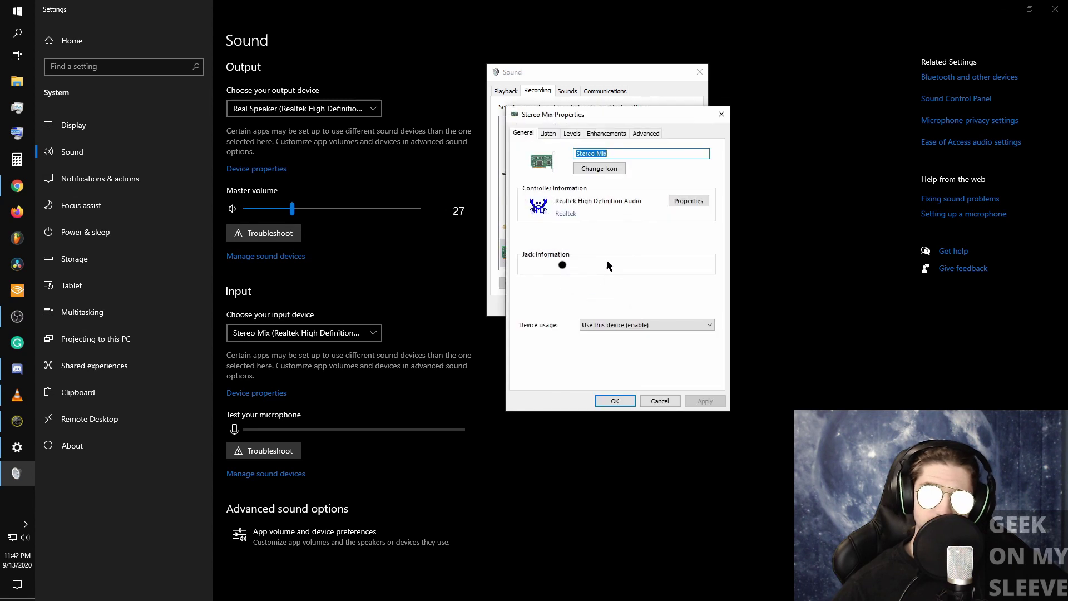
pyautogui.moveTo(635, 118); pyautogui.dragTo(388, 122)
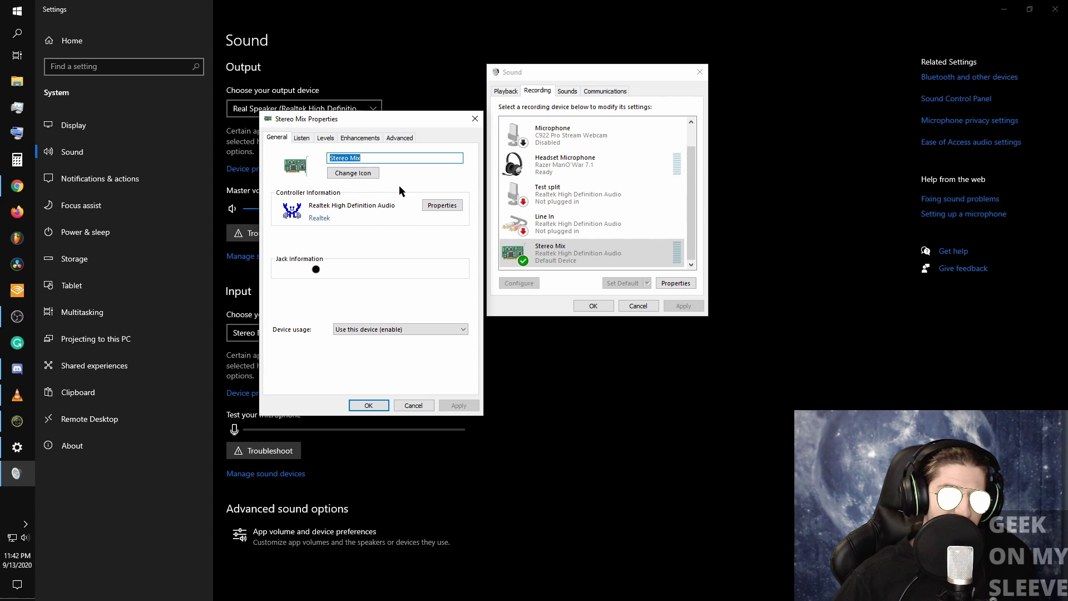
pyautogui.click(302, 138)
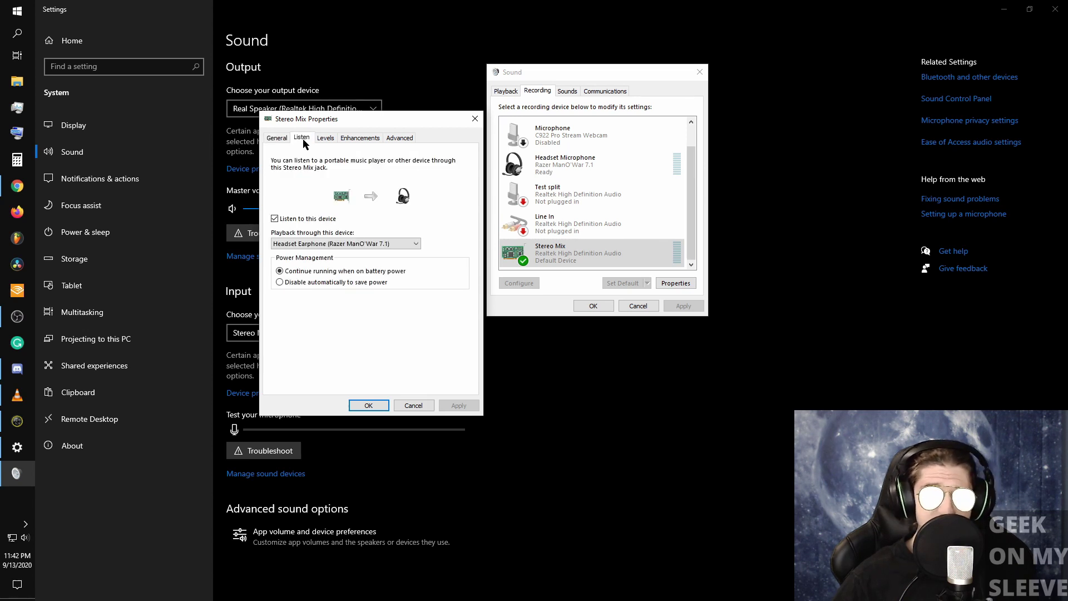
pyautogui.click(275, 219)
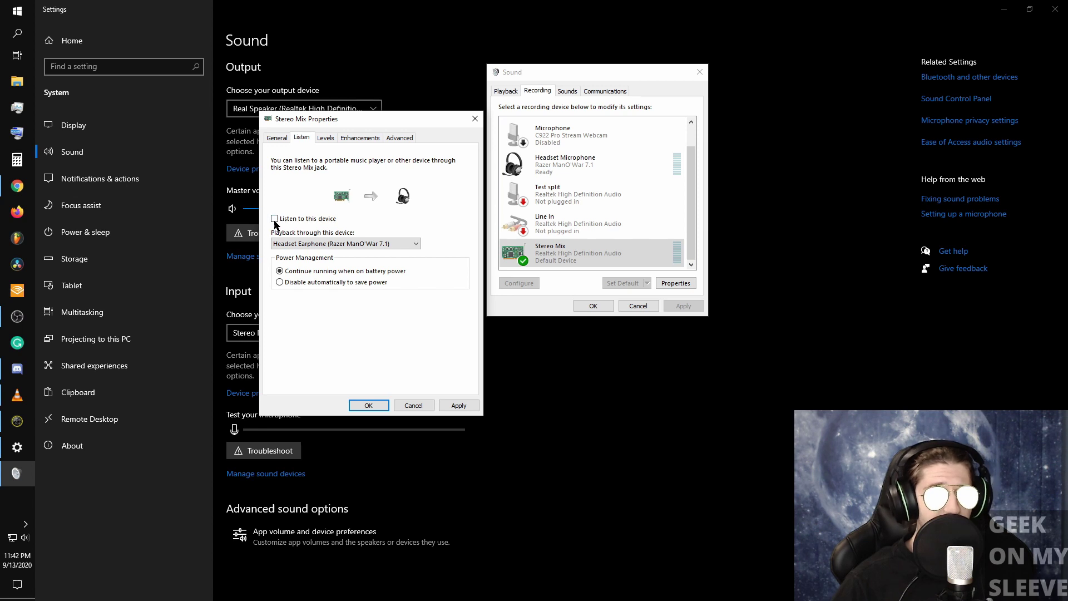
pyautogui.click(275, 219)
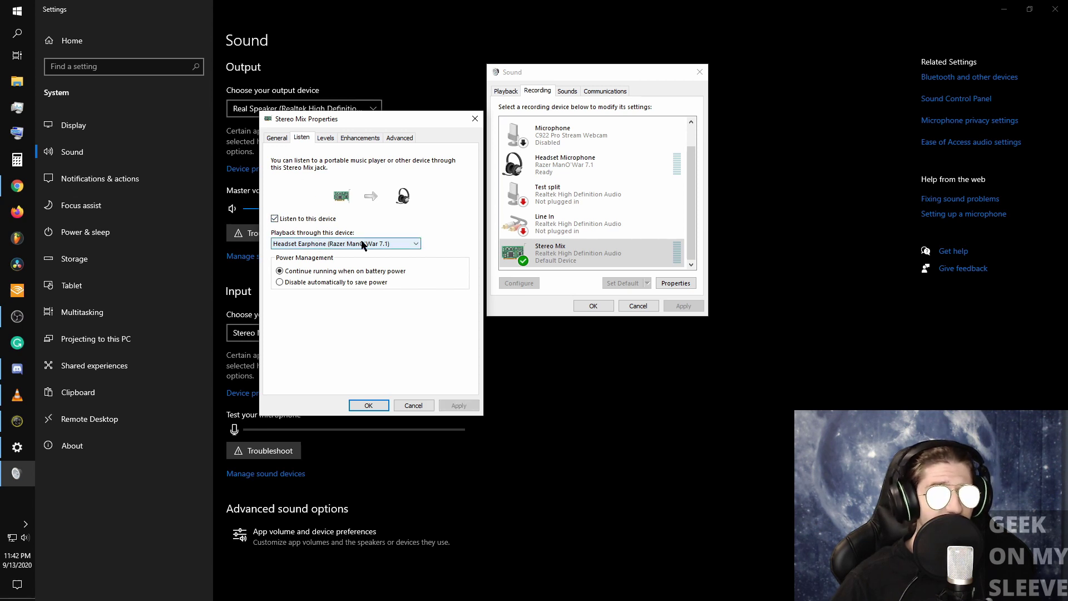
# Choose Headset Earphone (Razer ManO'War 7.1) for playback, then check the volume flyout's device list
pyautogui.click(383, 245)
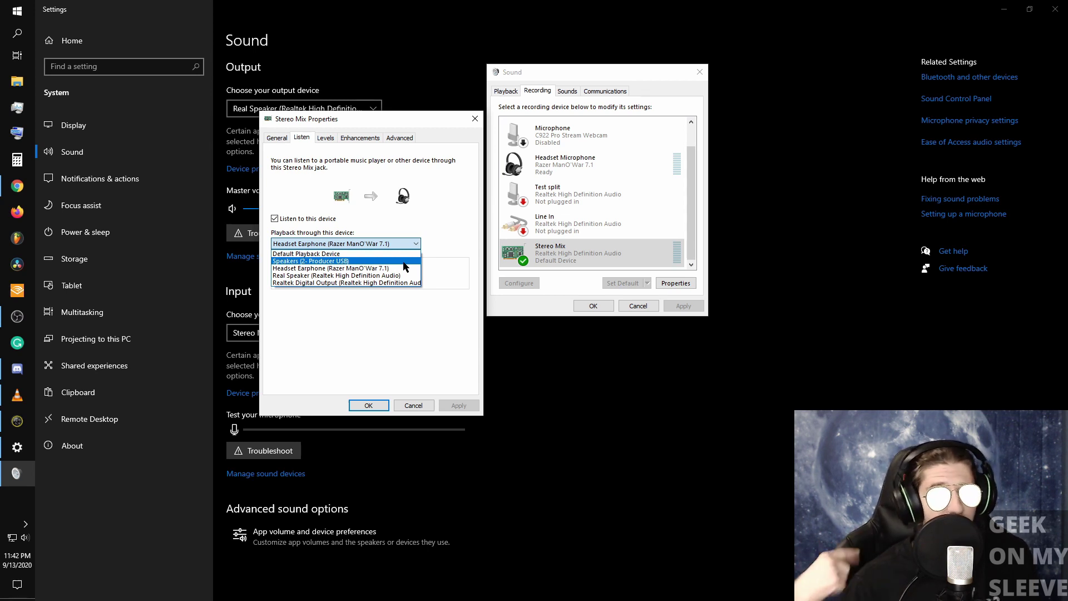
pyautogui.click(362, 269)
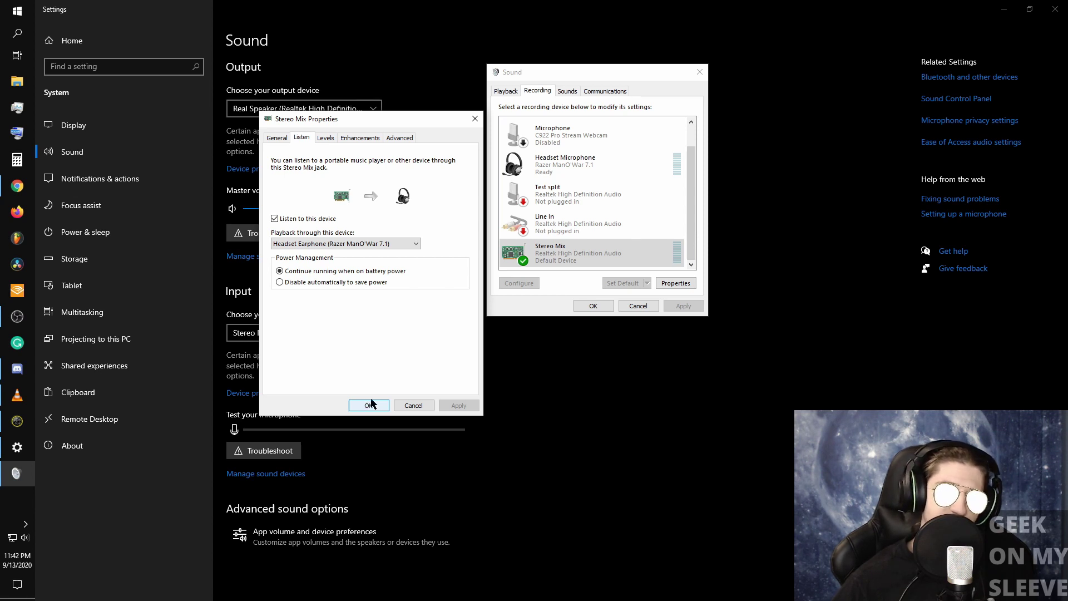
pyautogui.click(24, 538)
pyautogui.click(79, 559)
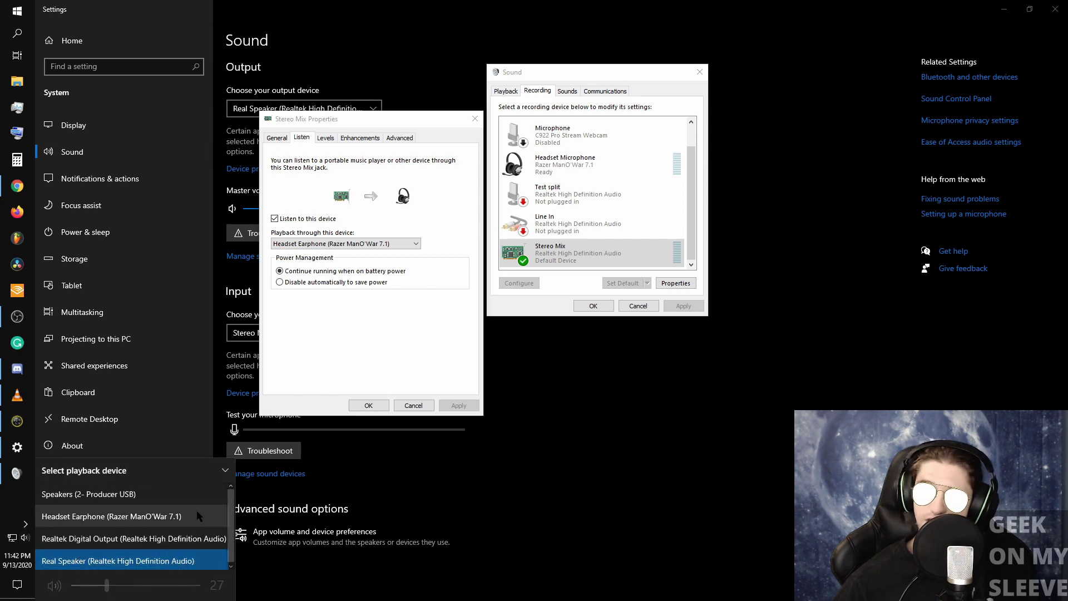
# Restore the Sound and Stereo Mix Properties windows and place them side by side
pyautogui.hotkey('alt', 'Tab')
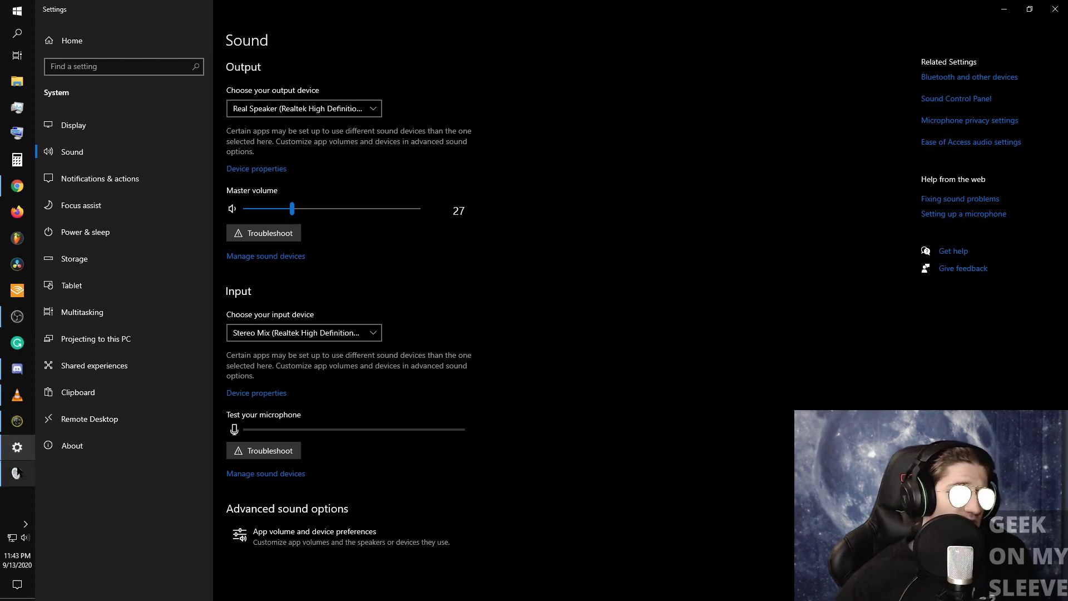
pyautogui.click(17, 473)
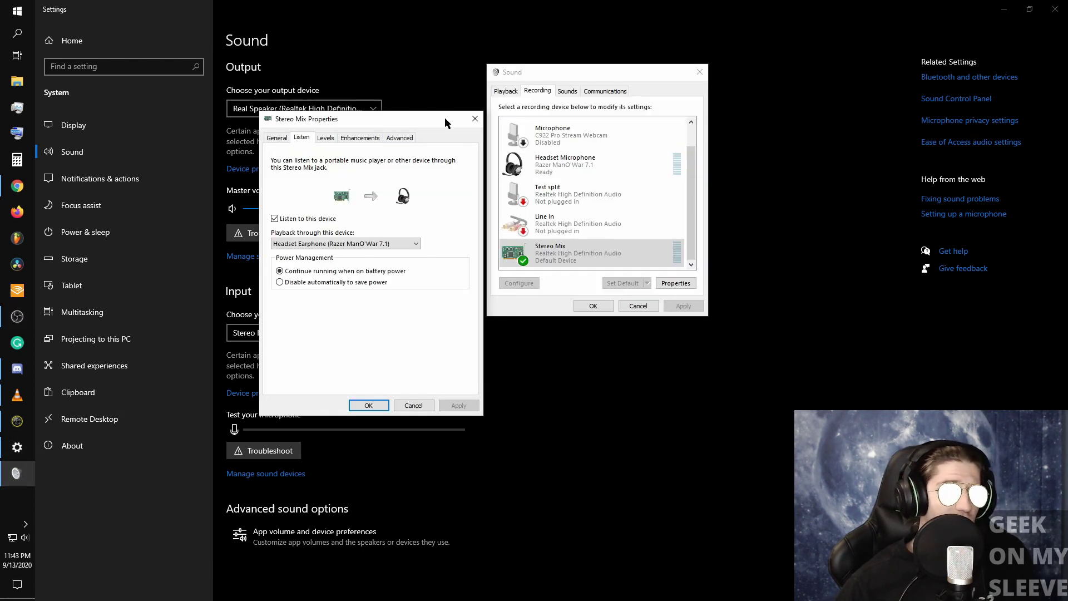
pyautogui.moveTo(445, 122); pyautogui.dragTo(906, 77)
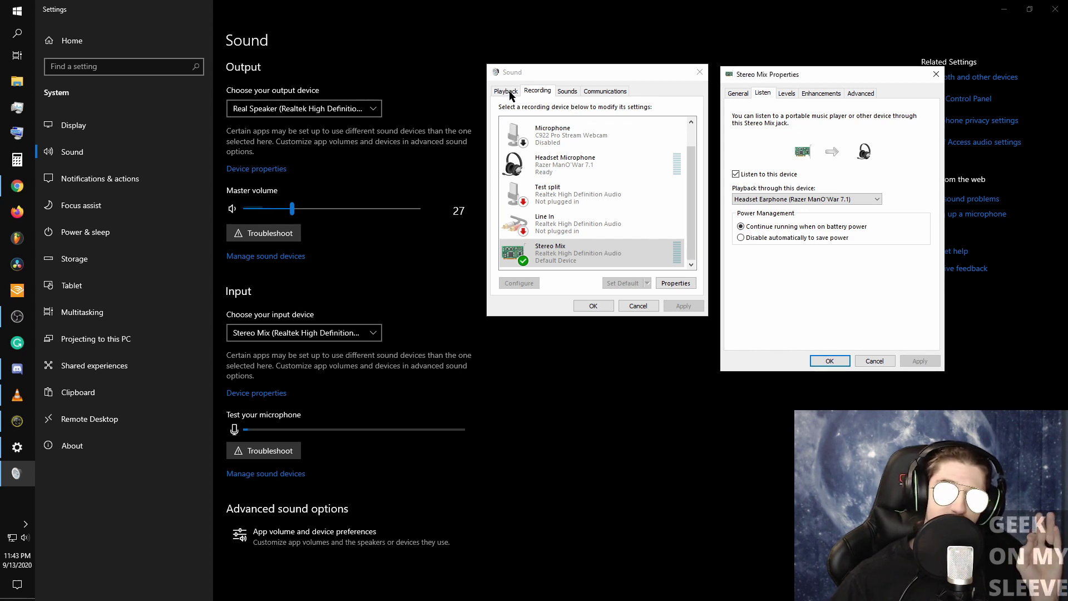
# Confirm Stereo Mix Properties with OK and return to the Recording tab showing Stereo Mix as default
pyautogui.click(830, 360)
pyautogui.click(505, 91)
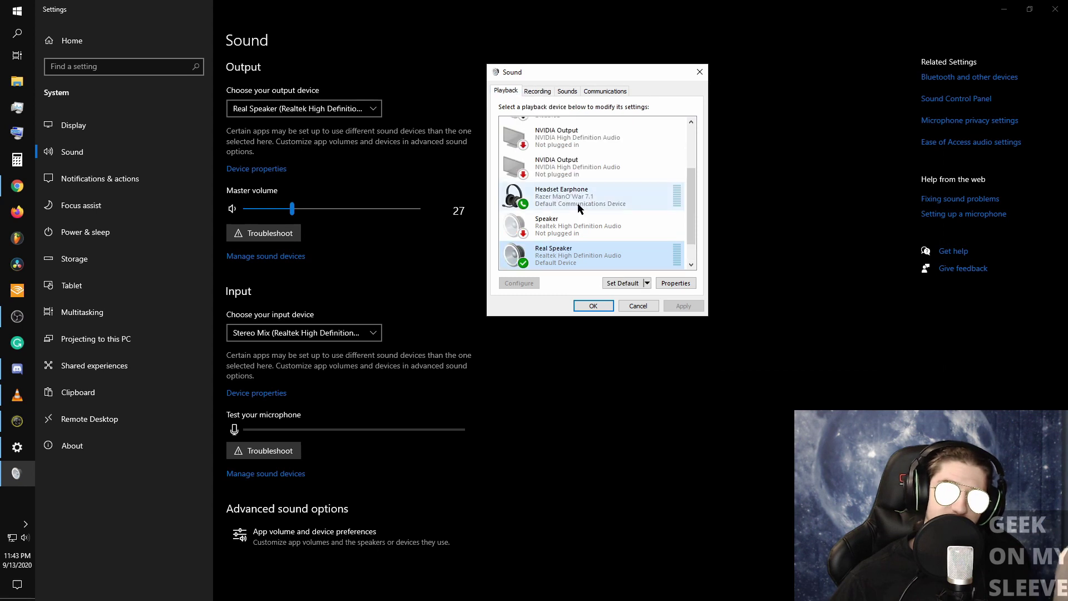
pyautogui.click(538, 91)
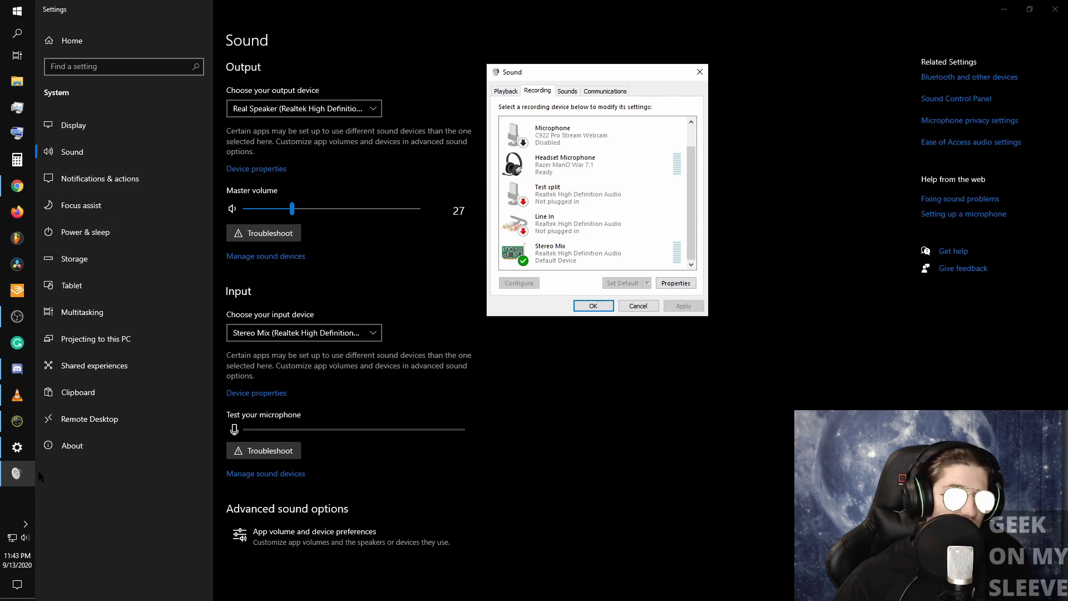
# Switch to Discord and choose Don't Switch in the New Audio Device Detected dialog
pyautogui.click(17, 368)
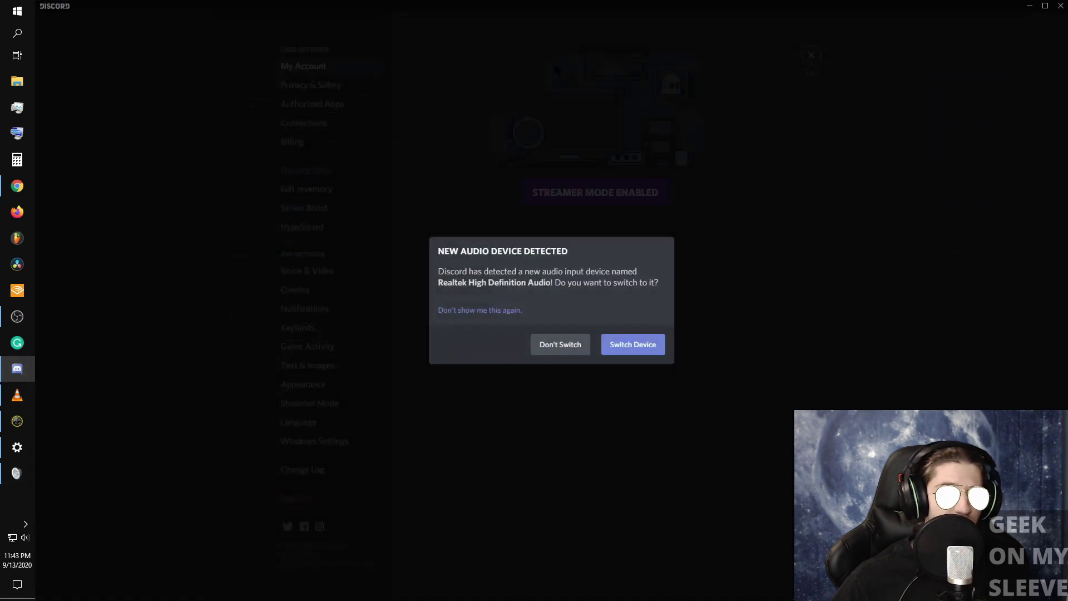
pyautogui.click(554, 345)
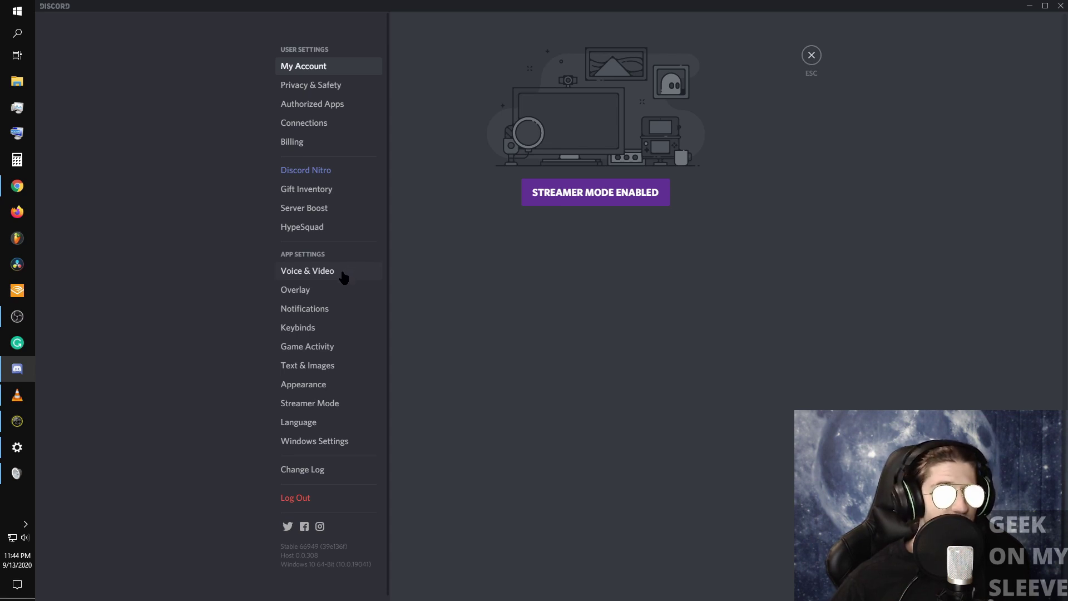
# Open Discord's Voice & Video settings and expand the Input Device dropdown
pyautogui.click(342, 273)
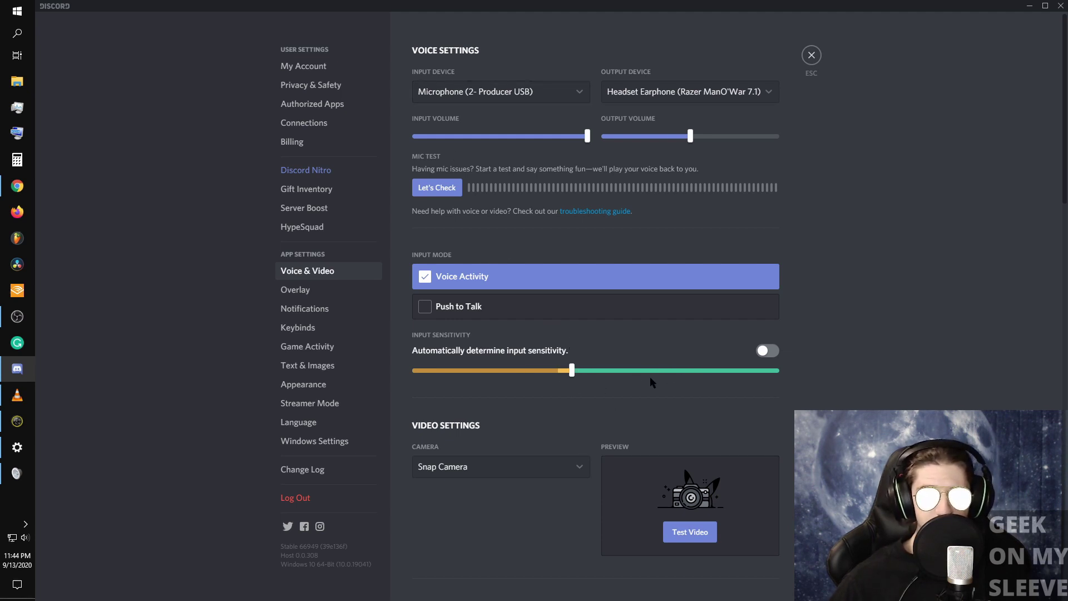
pyautogui.click(552, 93)
pyautogui.scroll(-2, 550, 161)
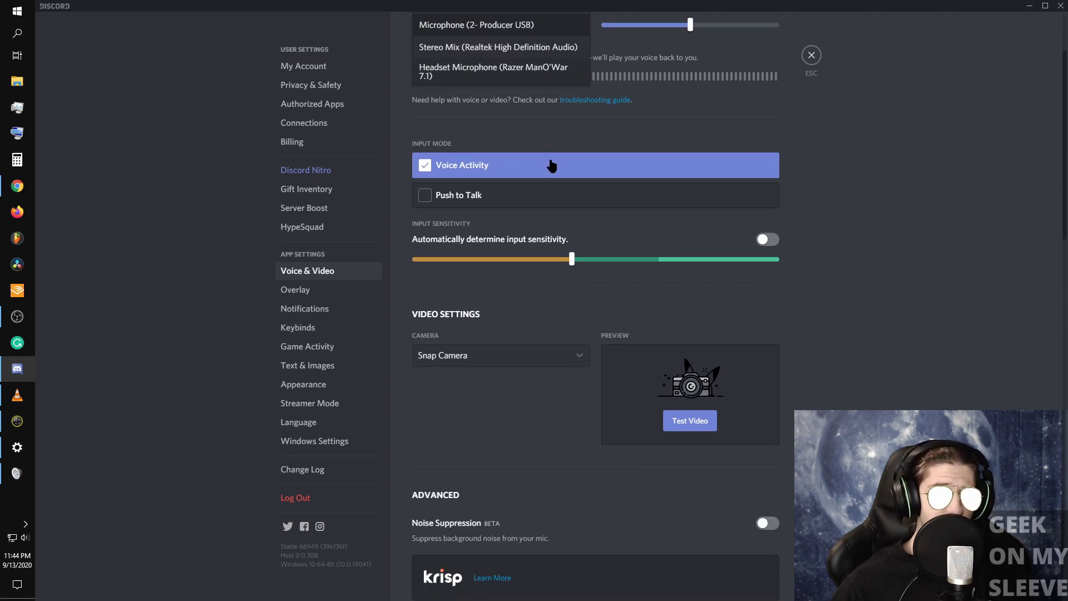
pyautogui.scroll(2, 538, 132)
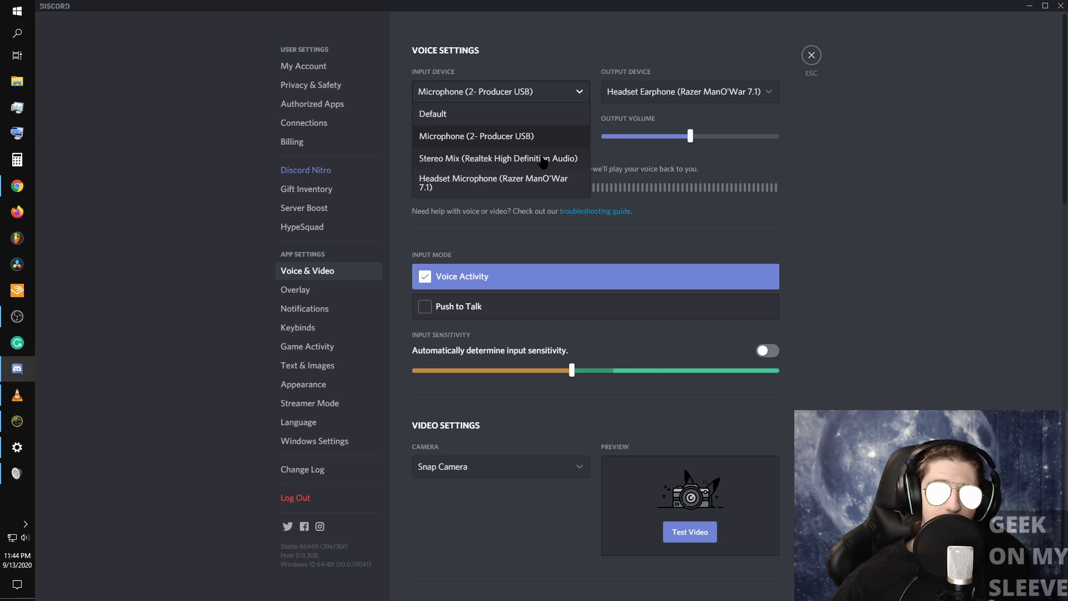
# Choose Stereo Mix (Realtek High Definition Audio) as Discord's input and check the system volume flyout
pyautogui.click(543, 161)
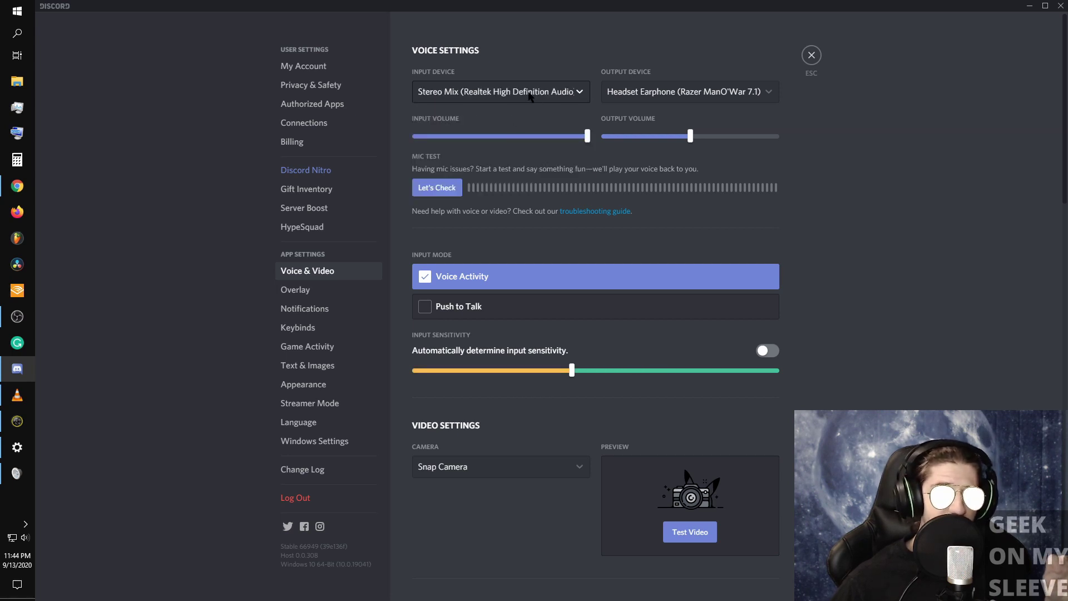
pyautogui.click(25, 537)
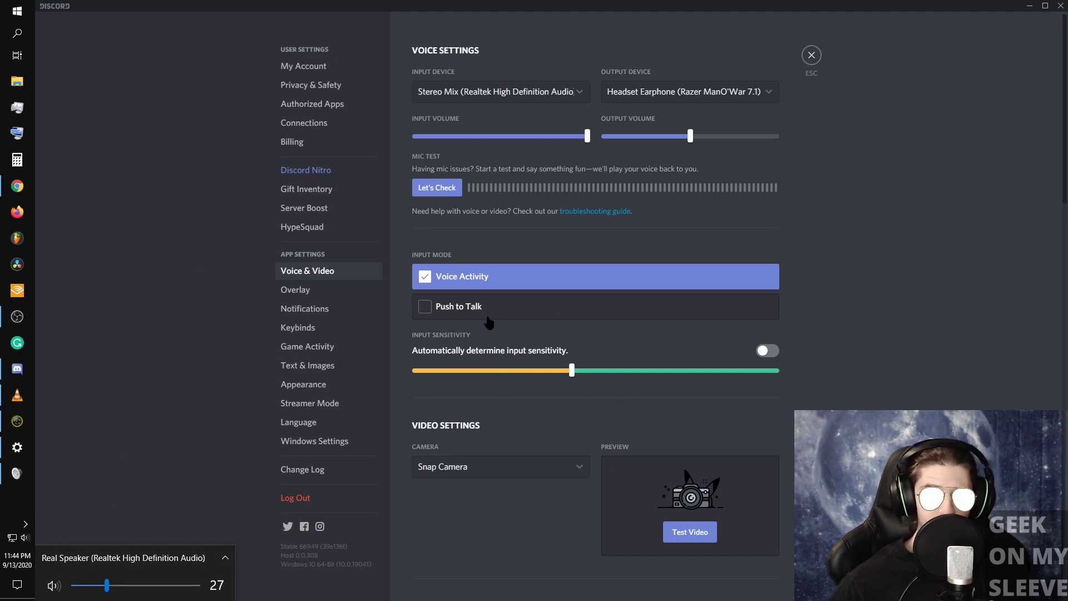
pyautogui.click(922, 349)
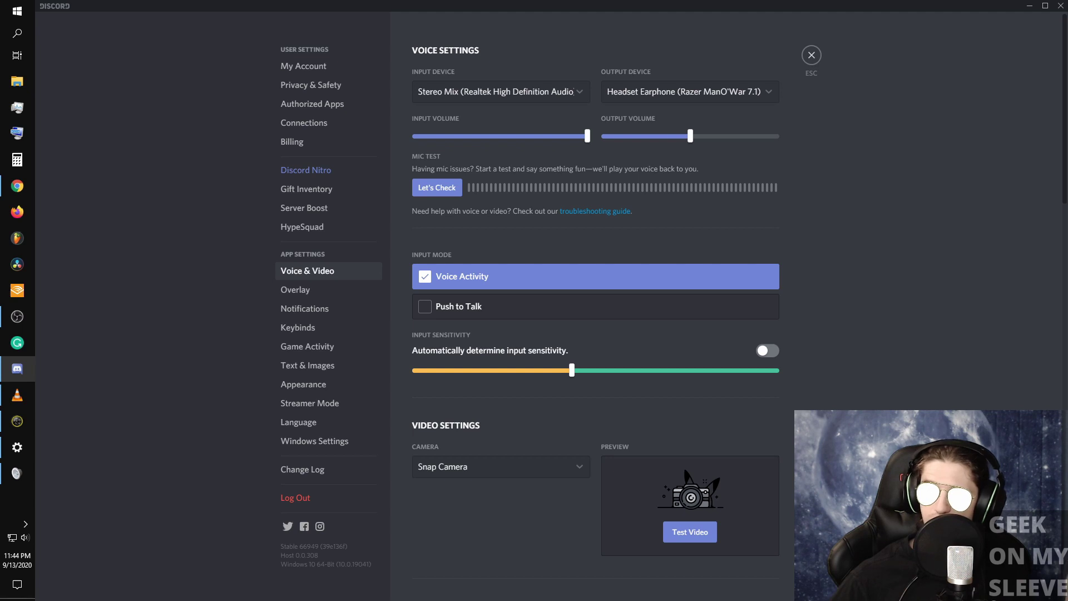
pyautogui.hotkey('alt', 'Tab')
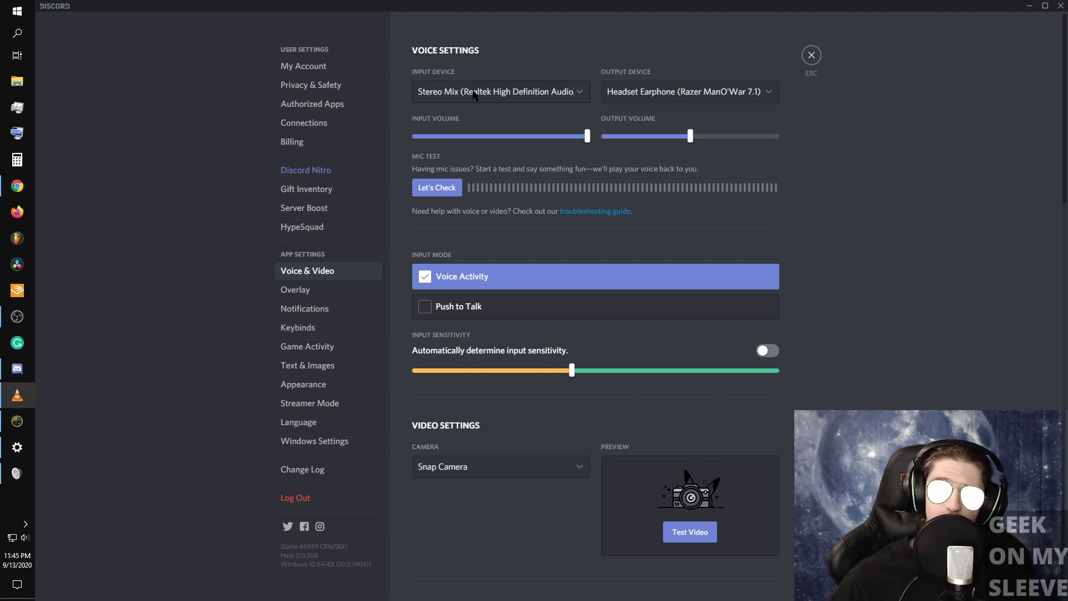
pyautogui.click(511, 94)
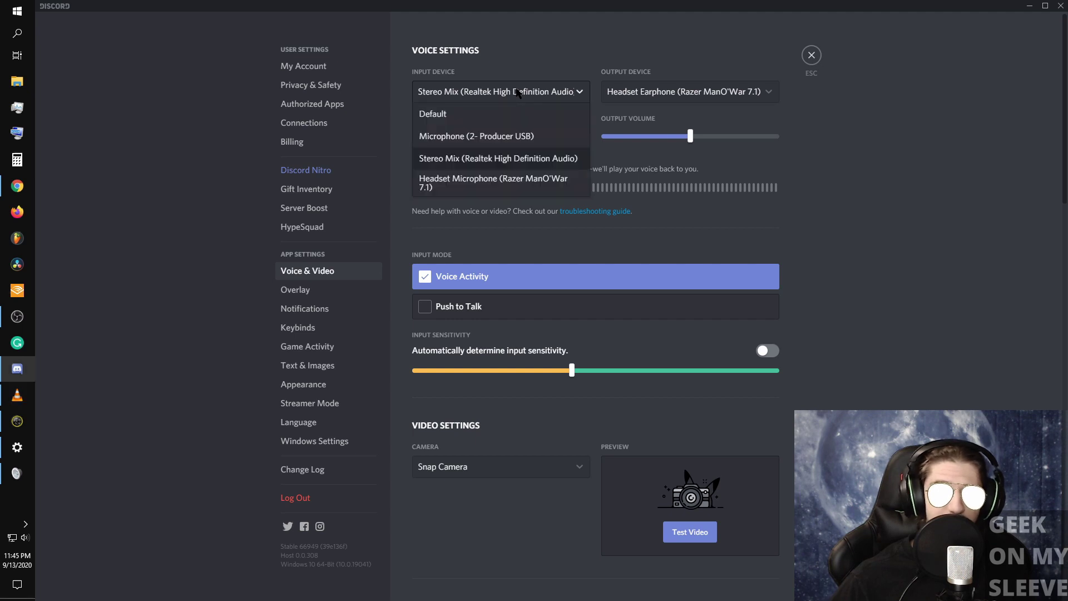
pyautogui.click(522, 137)
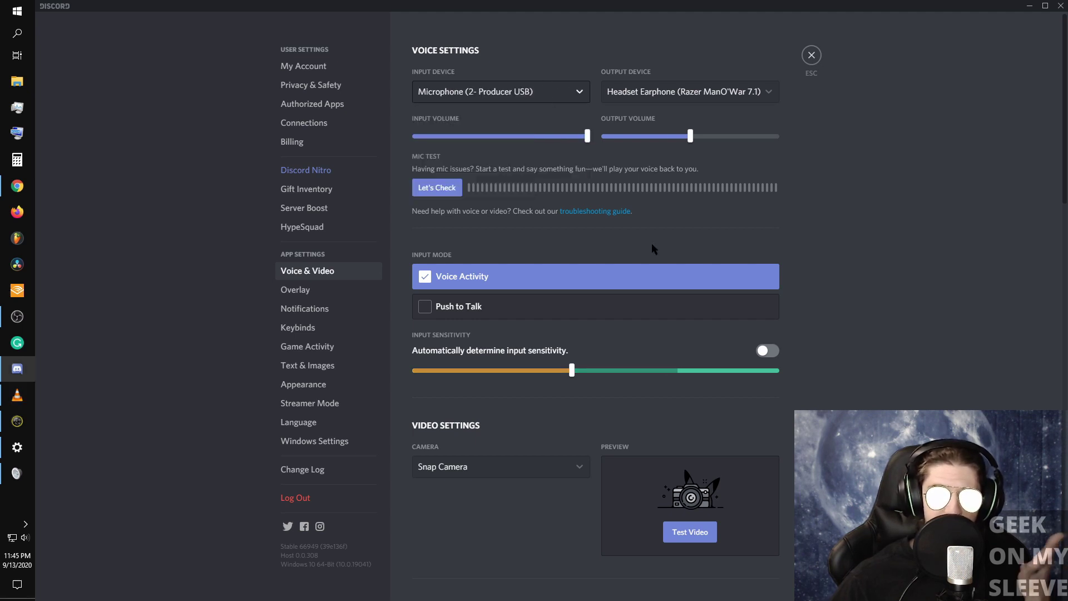
pyautogui.click(567, 92)
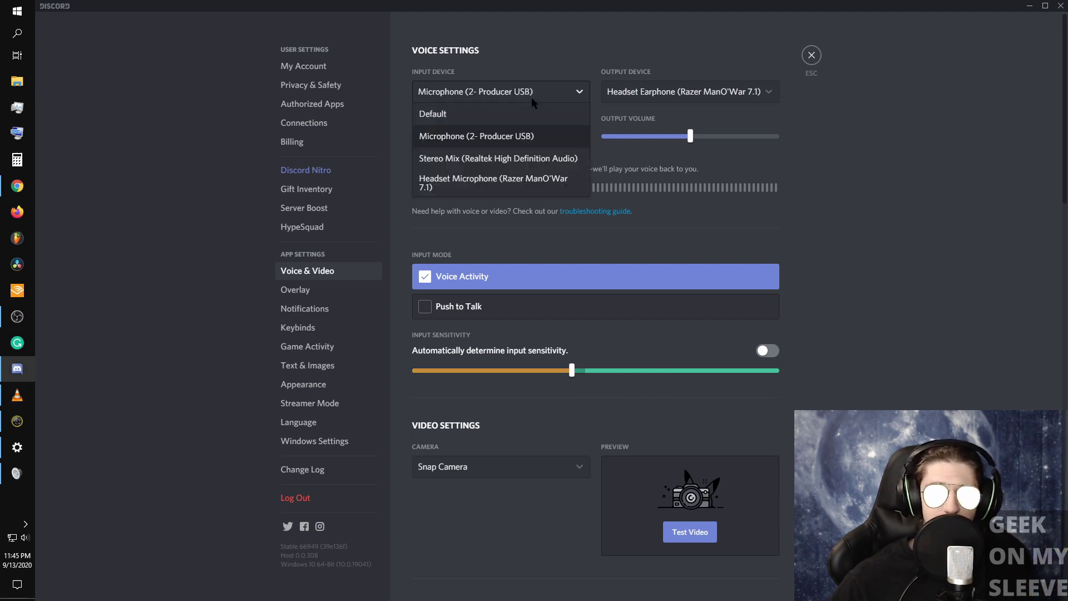
pyautogui.click(573, 160)
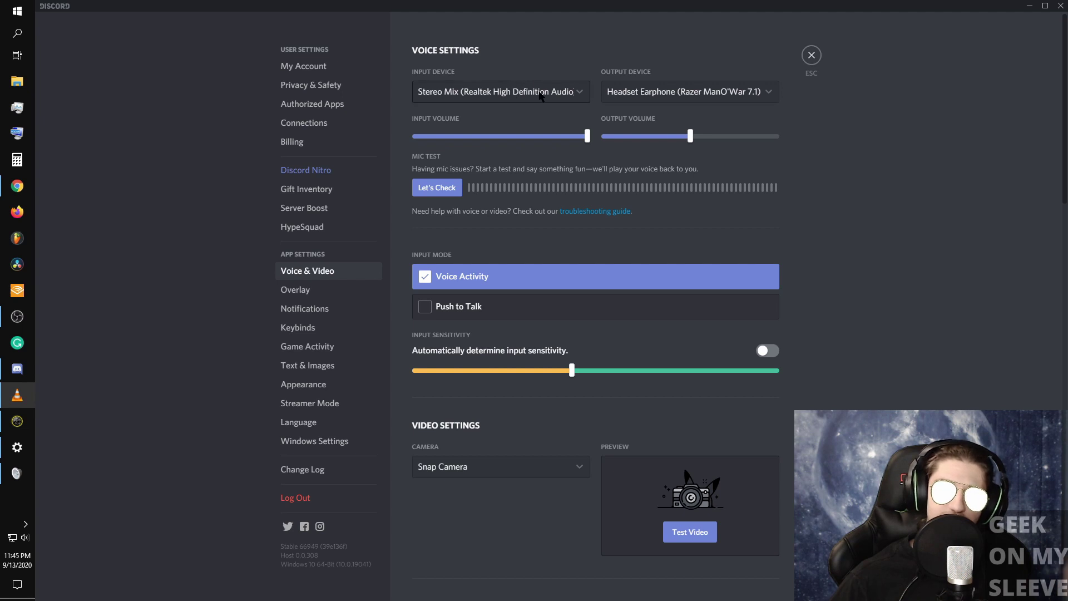
pyautogui.click(572, 97)
# Pick Microphone (2- Producer USB) in the Input Device list, keeping Voice Activity as input mode
pyautogui.click(559, 137)
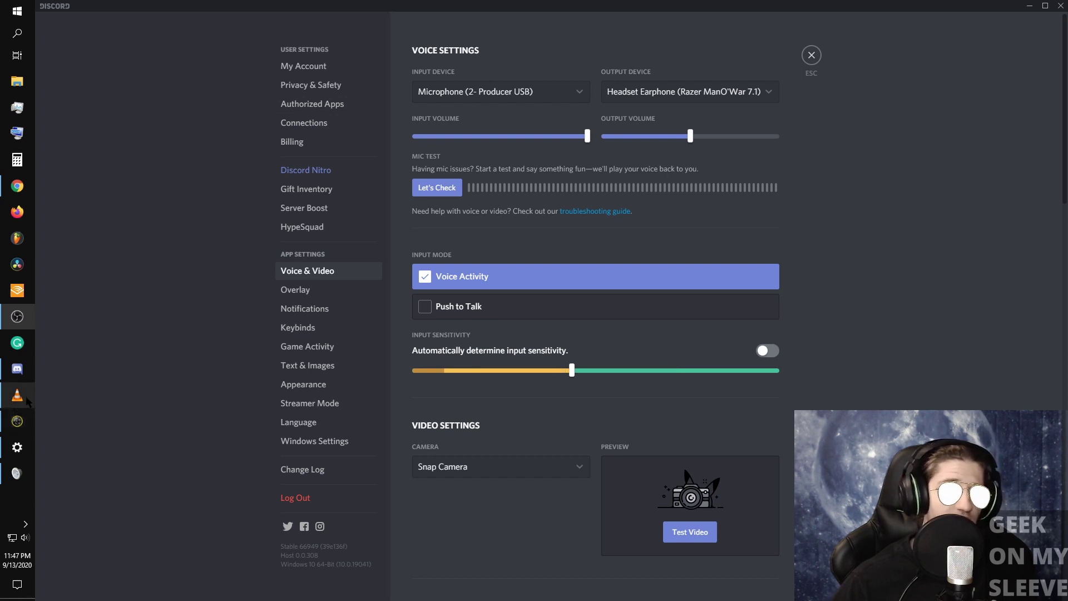
pyautogui.moveTo(26, 399)
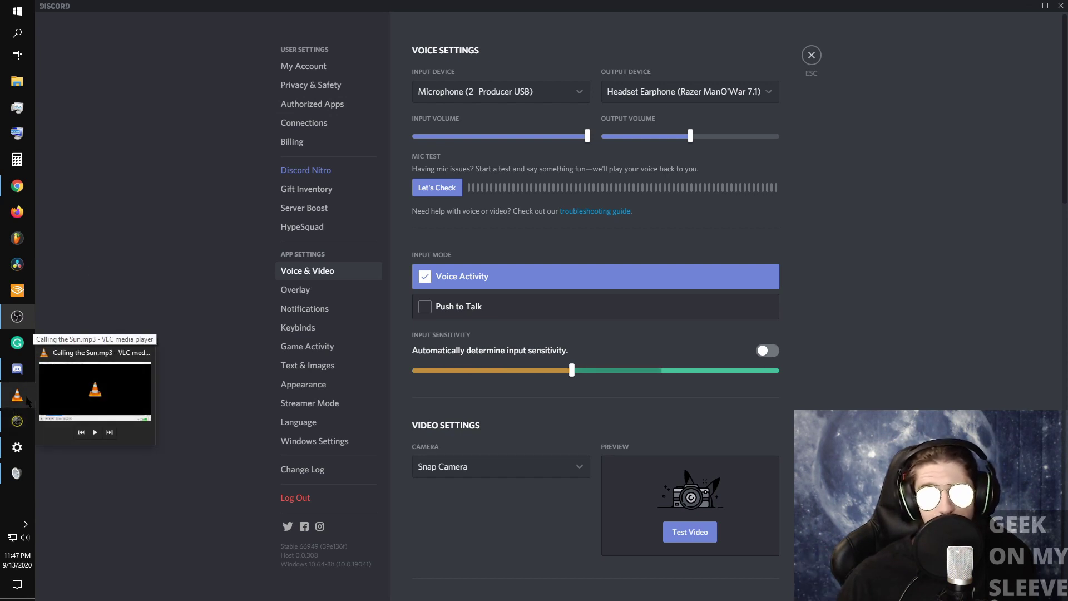